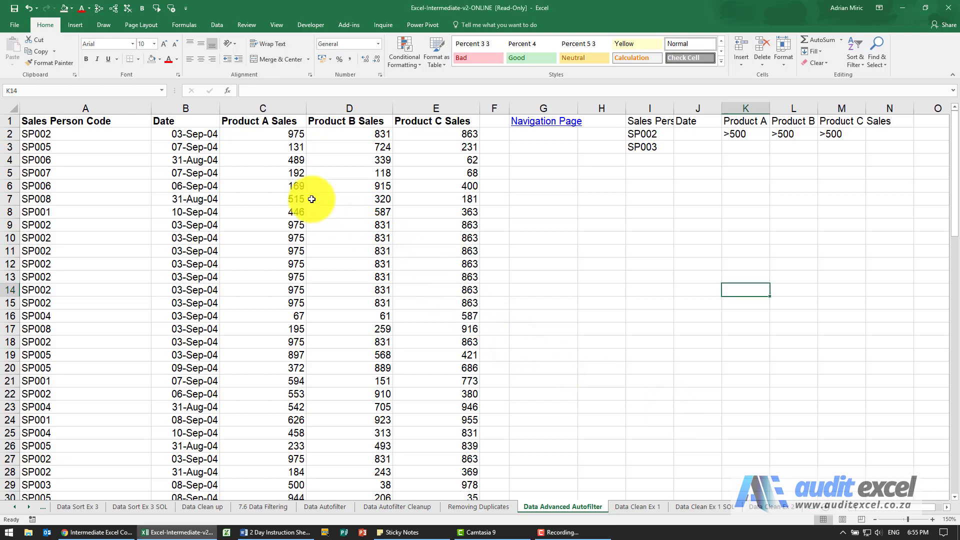
Step: Switch to the Data ribbon to reach the Sort & Filter commands beside the sales table
left_click(217, 24)
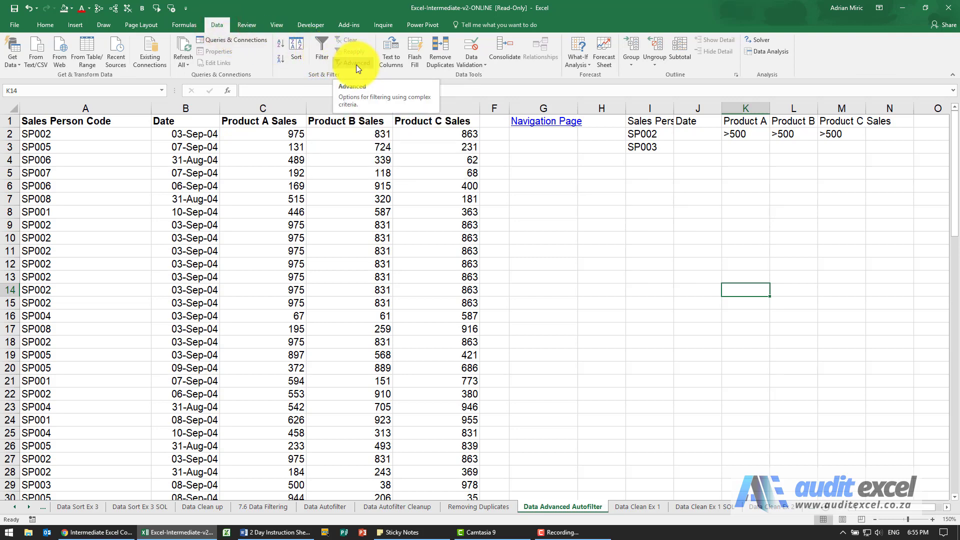
left_click(365, 200)
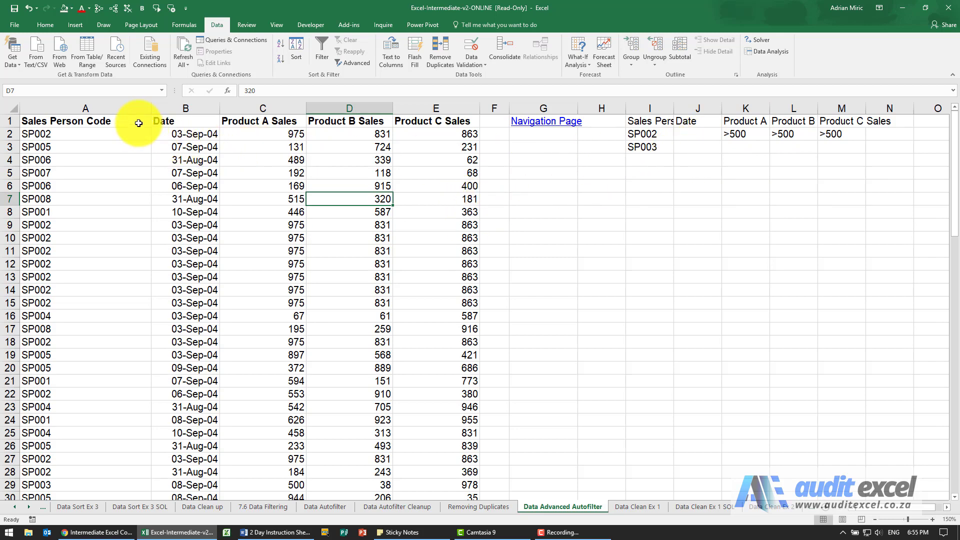
left_click_drag(138, 122, 440, 121)
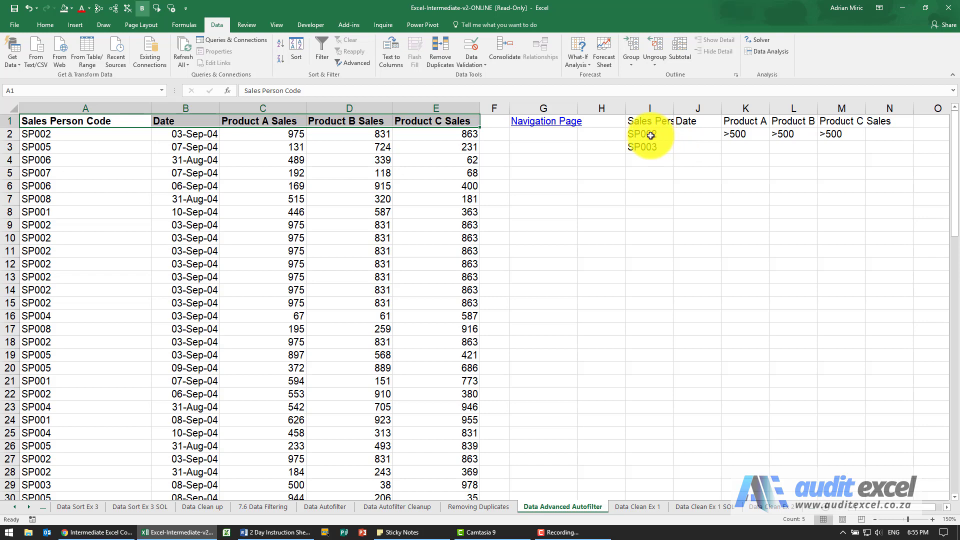
left_click(650, 135)
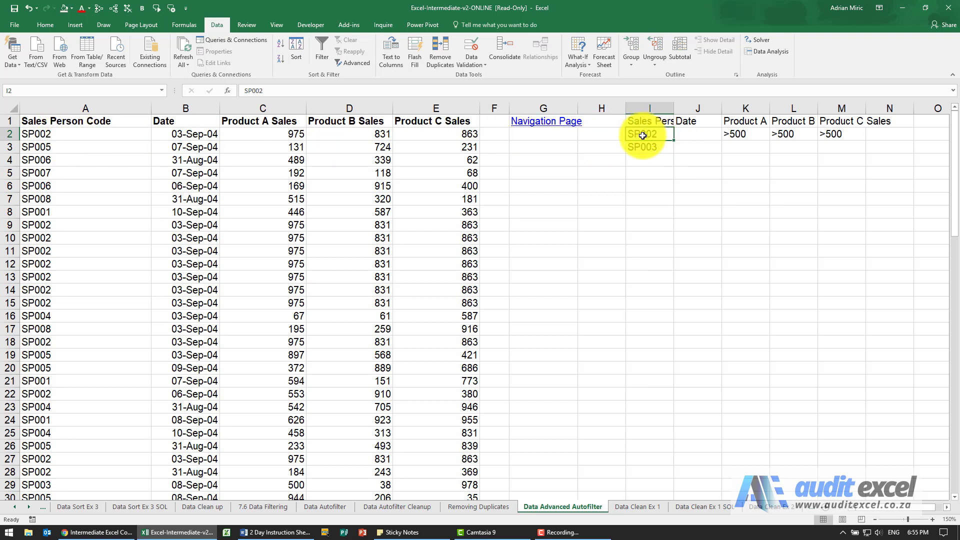
left_click(740, 133)
left_click(788, 134)
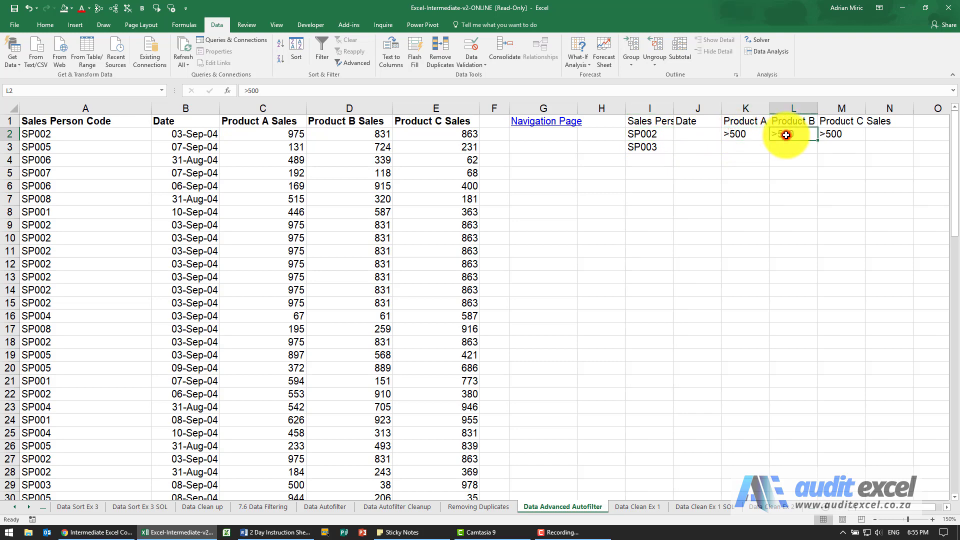
left_click(830, 134)
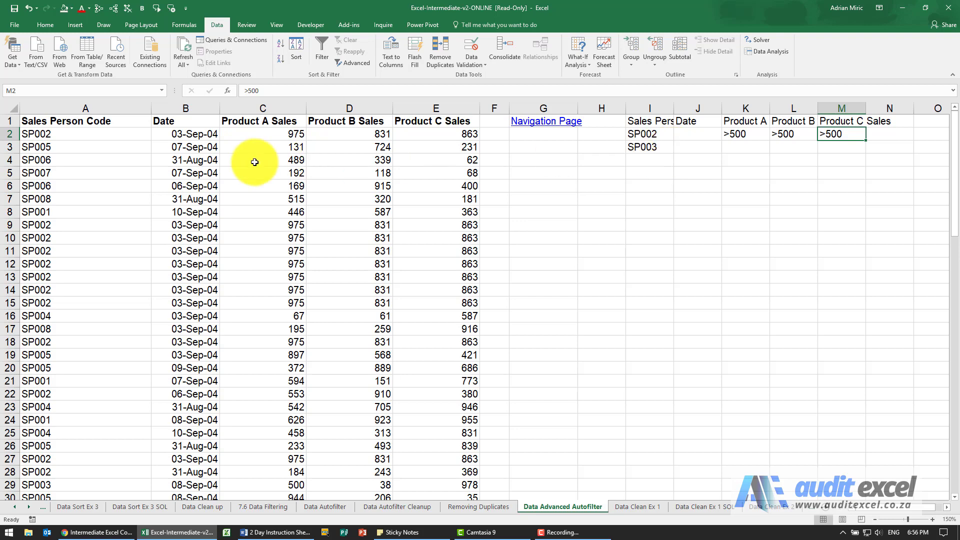
Step: Select the whole sales list A1:E88
left_click(124, 121)
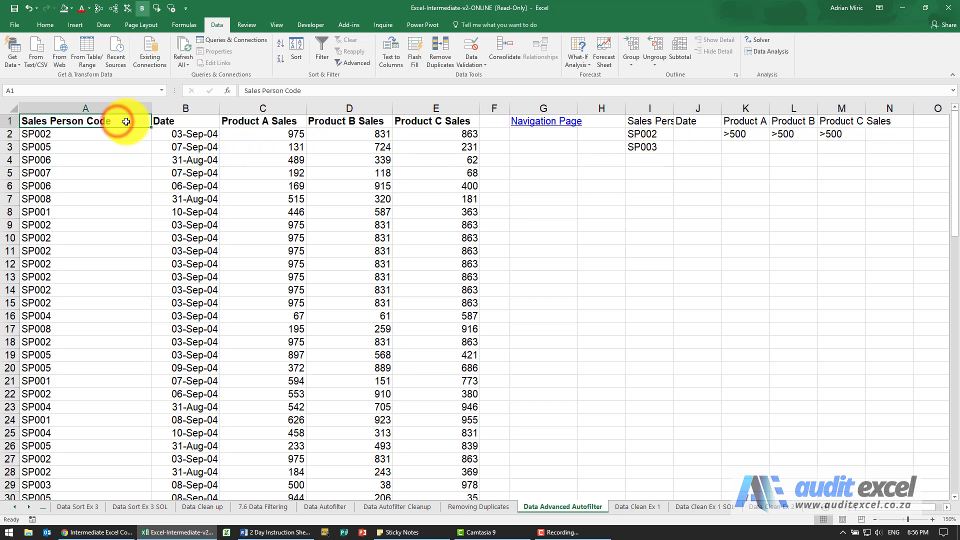
key("ctrl+shift+Right")
key("ctrl+shift+Down")
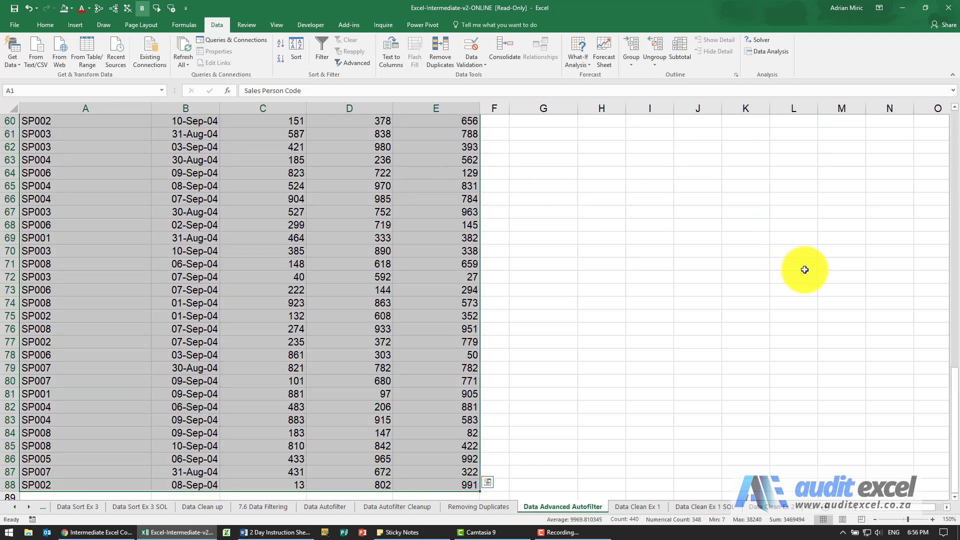
left_click_drag(952, 388, 952, 95)
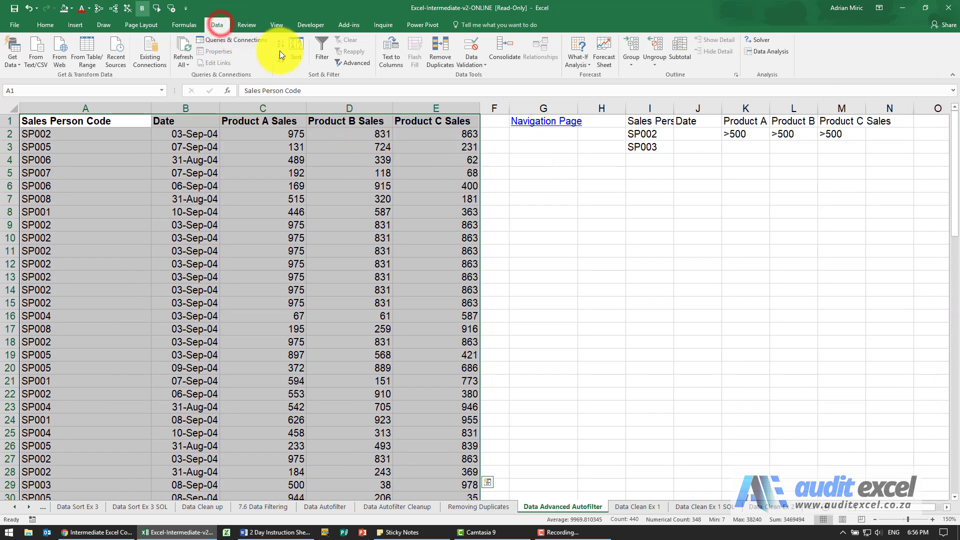
Step: Open Advanced Filter, keep filter in place, and set the criteria range to I1:M3
left_click(347, 64)
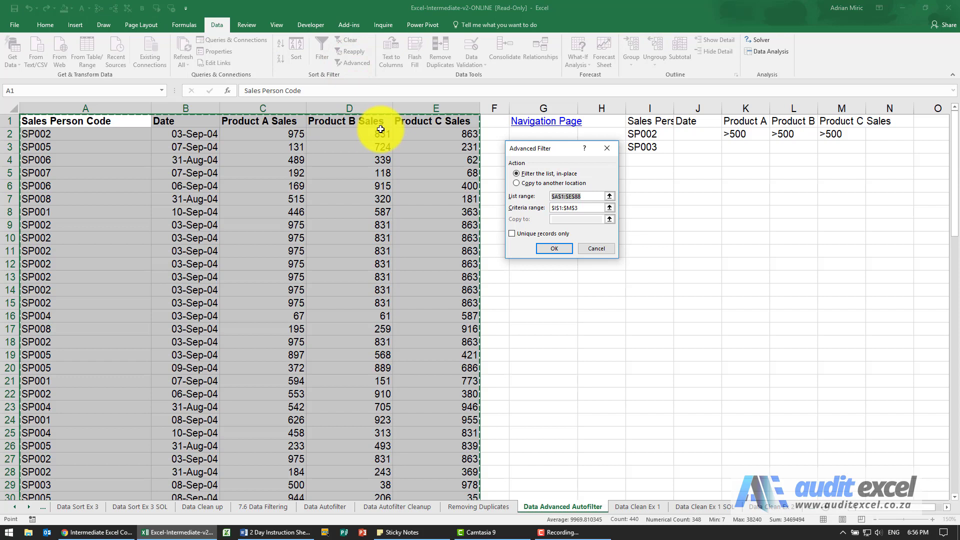
left_click_drag(536, 149, 526, 148)
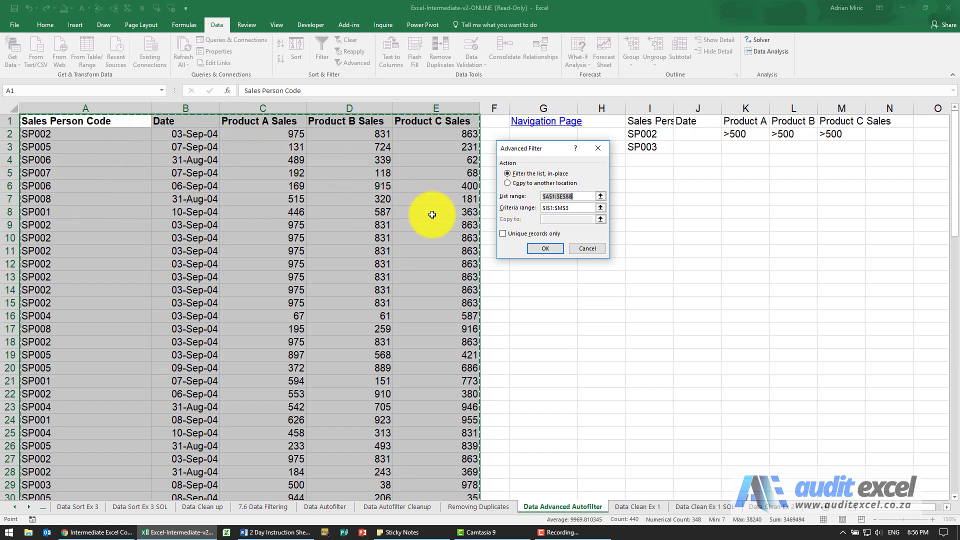
left_click(581, 209)
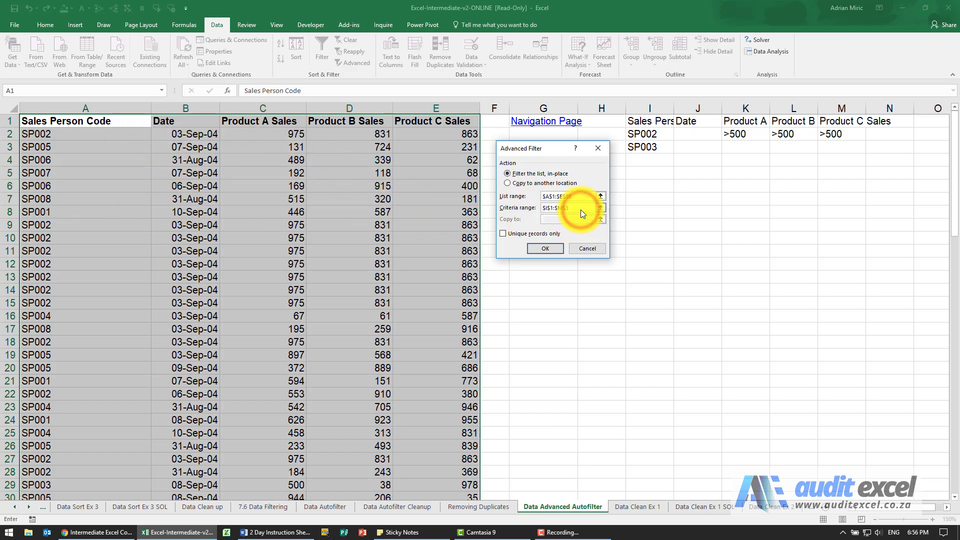
left_click(581, 209)
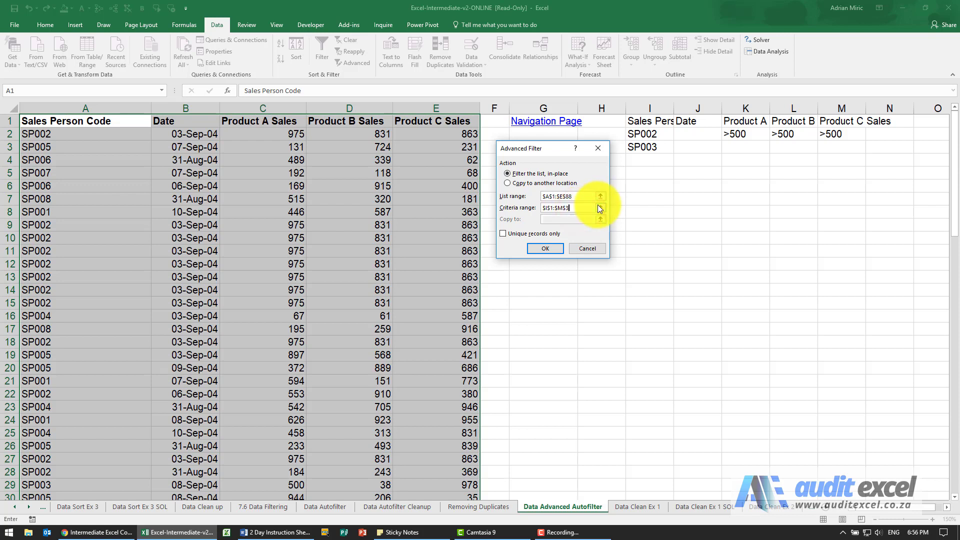
left_click_drag(577, 209, 543, 208)
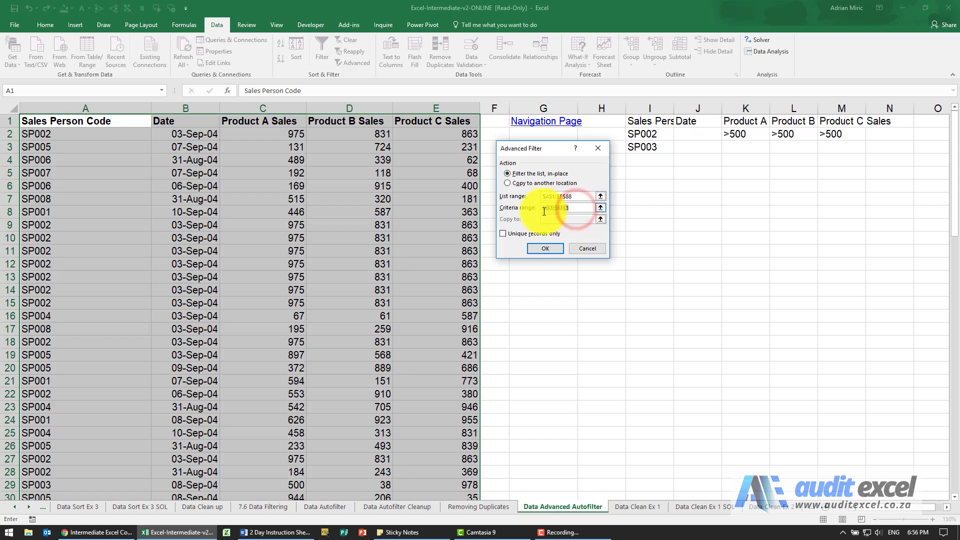
left_click_drag(657, 120, 845, 144)
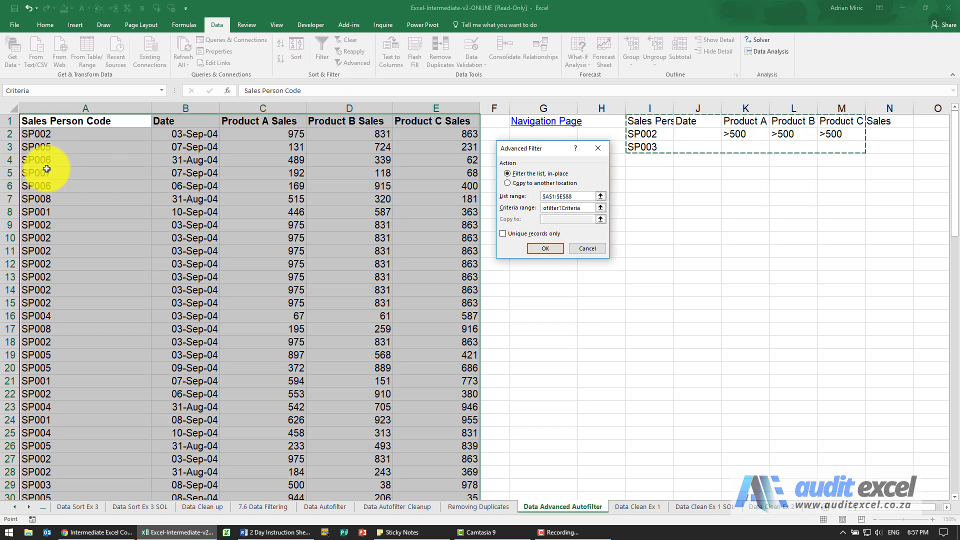
Step: Apply the advanced filter in place, leaving 21 of 87 records shown
left_click(542, 249)
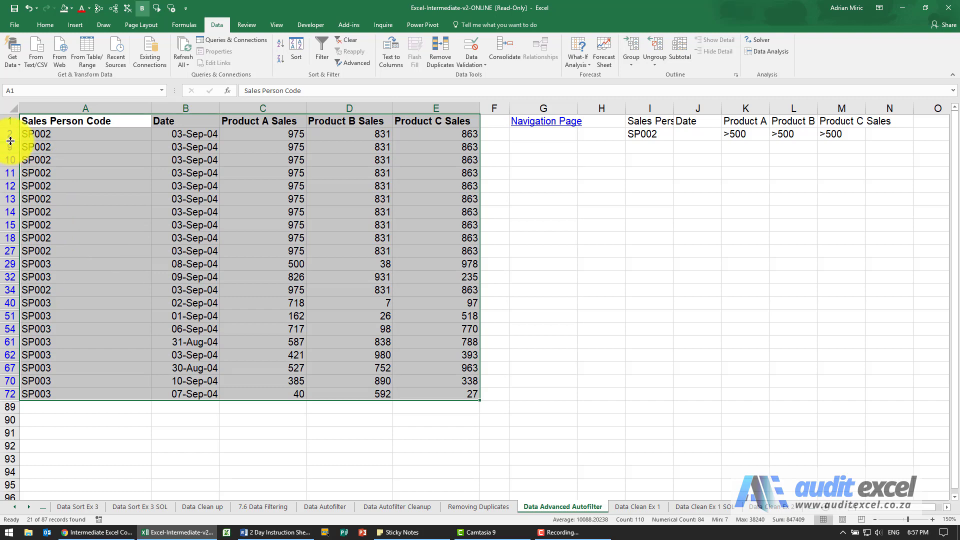
Step: Undo the in-place filter and rerun Advanced Filter, copying matching records to I13
left_click(28, 9)
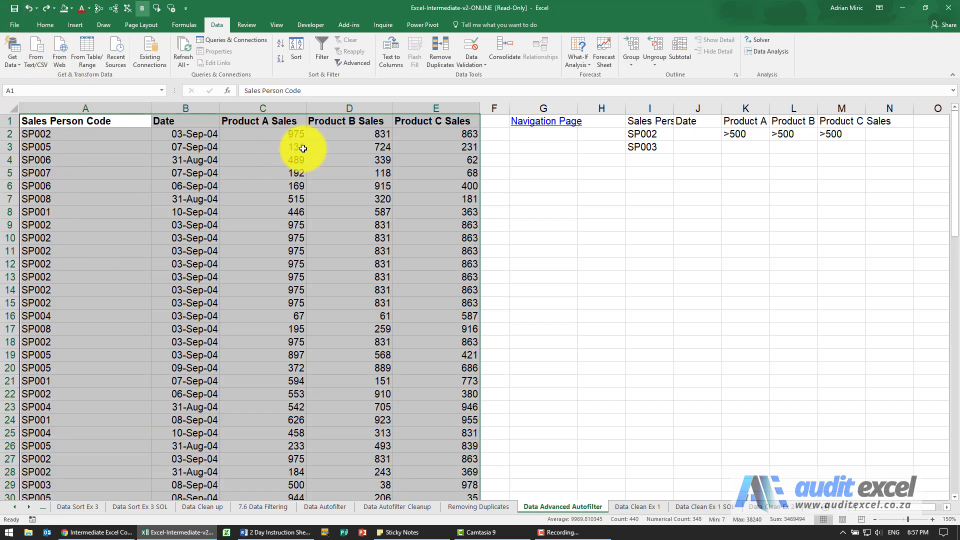
left_click(354, 65)
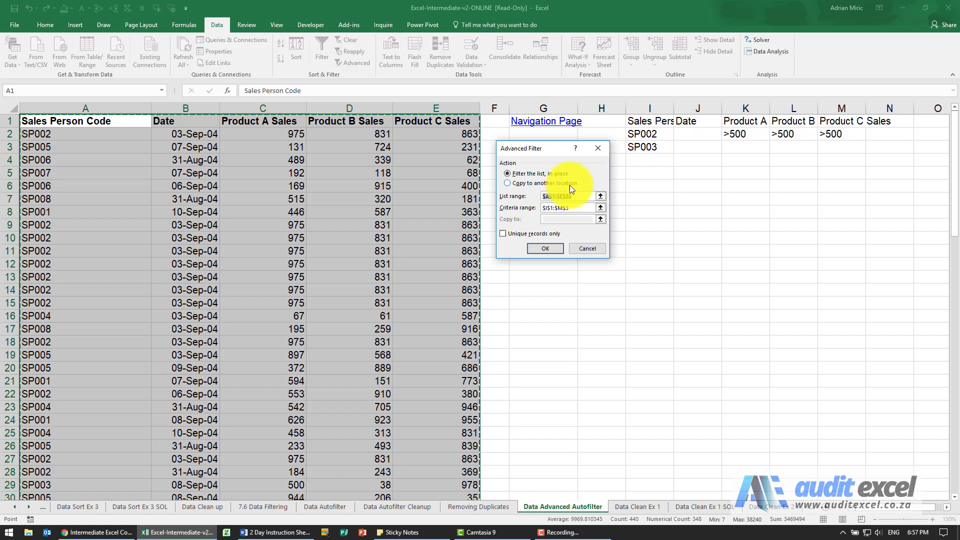
left_click(511, 185)
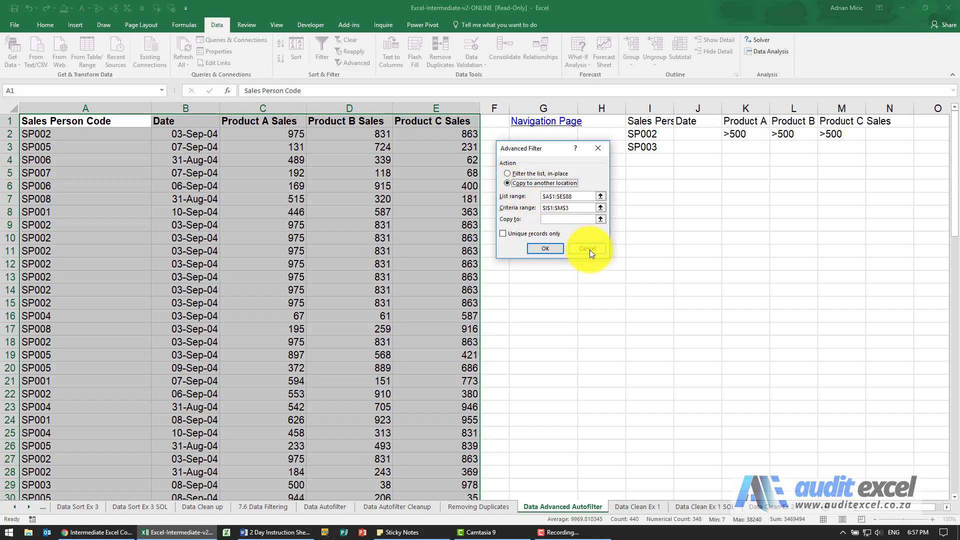
left_click(600, 220)
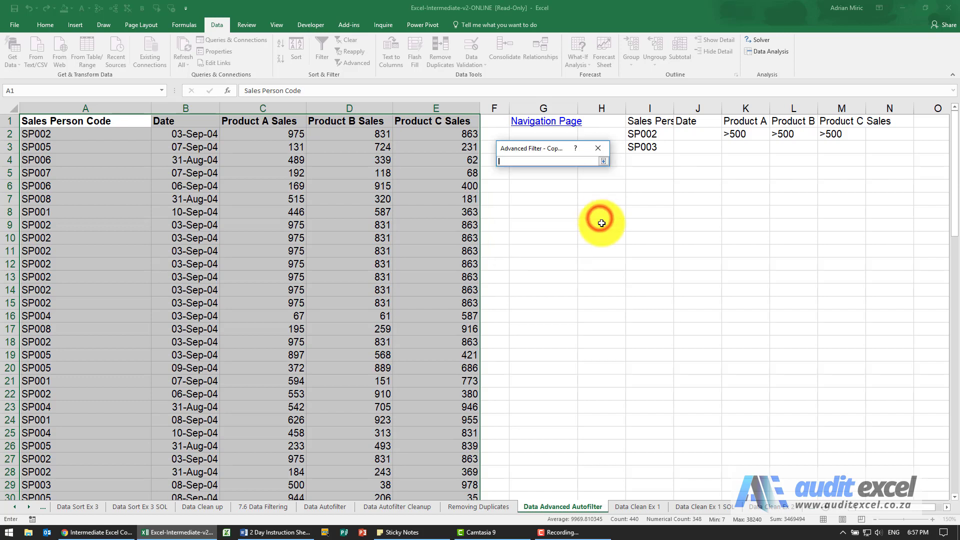
left_click(660, 275)
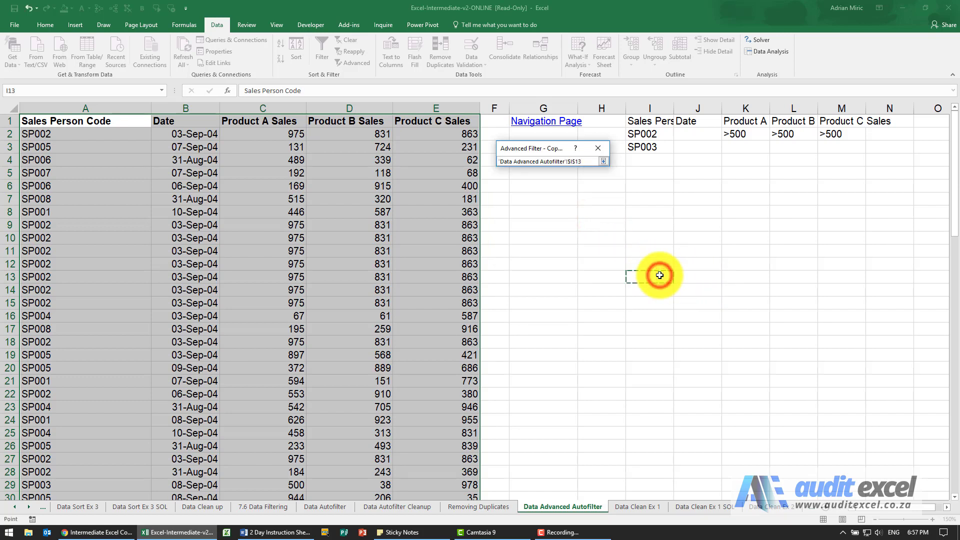
left_click(602, 161)
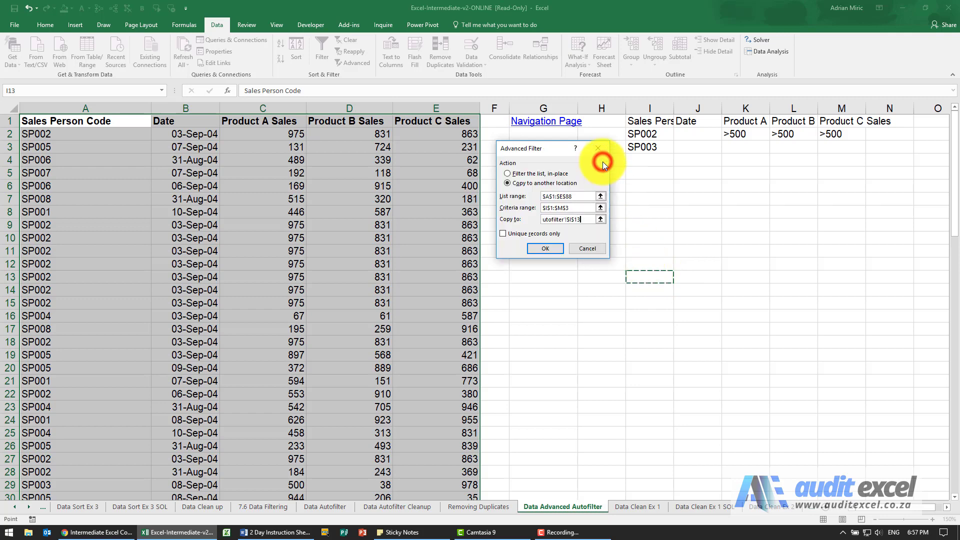
left_click(545, 248)
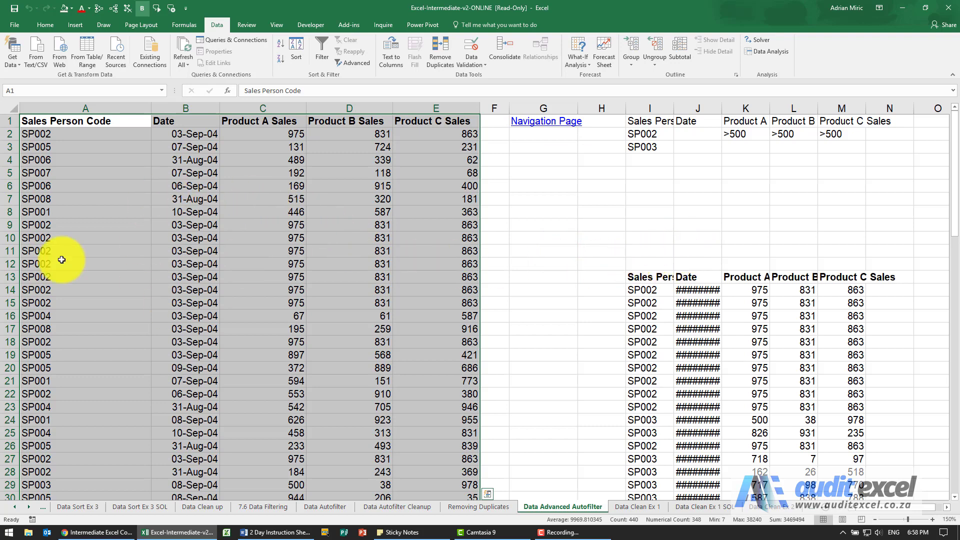
Step: Autofit column J so the copied output dates display
double_click(720, 109)
scroll(737, 205, "down", 3)
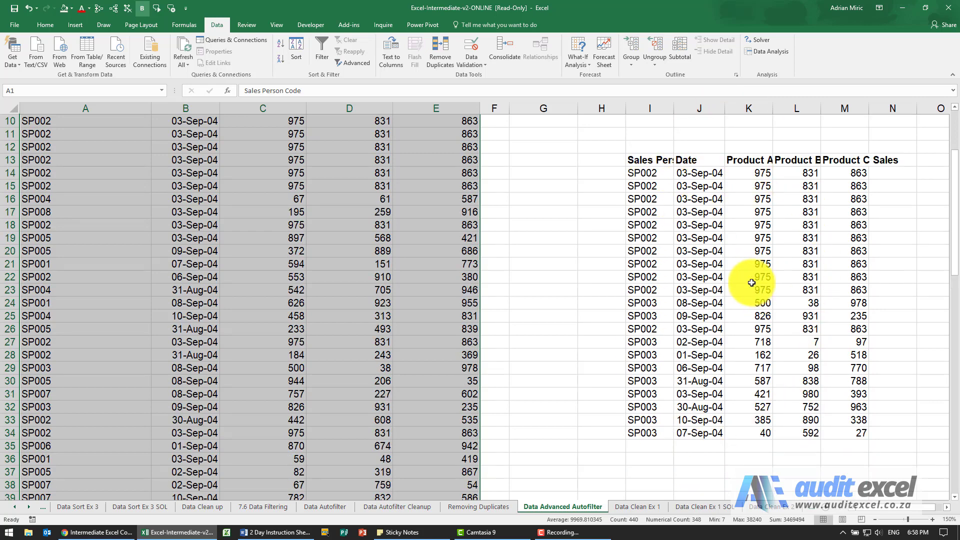
scroll(747, 275, "up", 3)
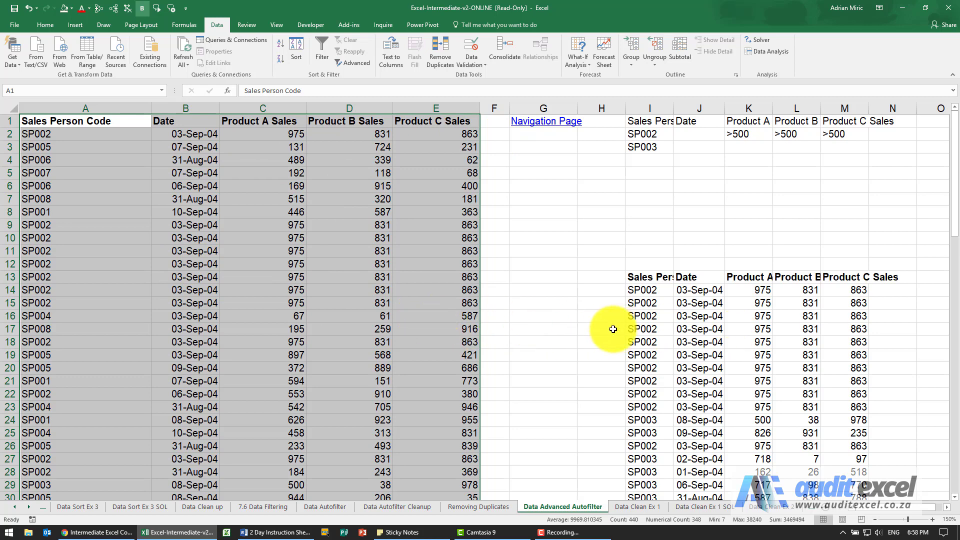
Step: Undo the column J widening and clear the old output block starting at I13
left_click(27, 13)
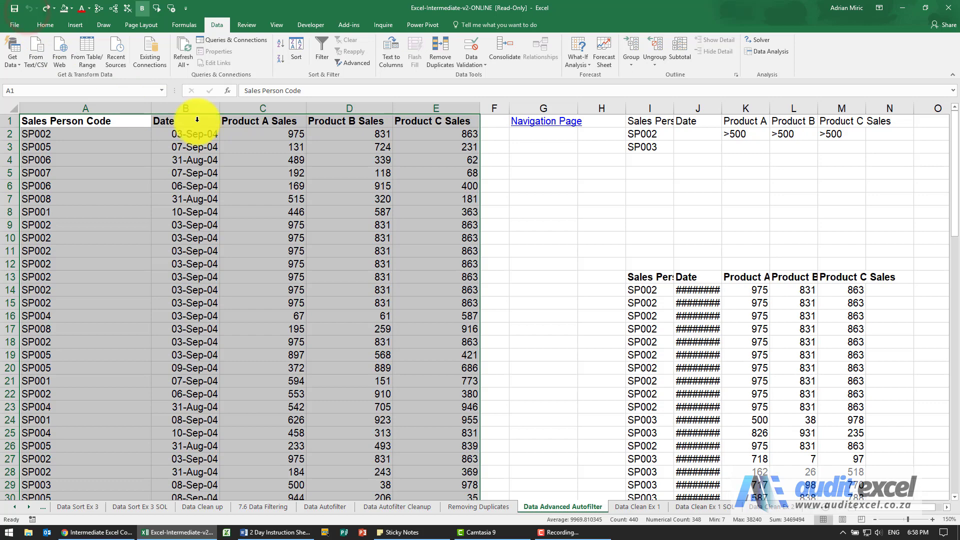
left_click(652, 281)
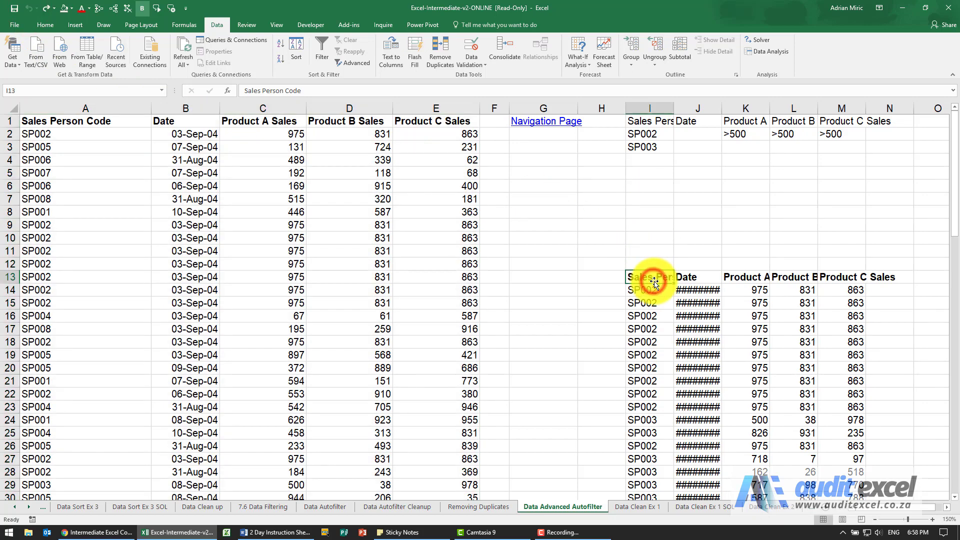
key("ctrl+shift+Right")
key("ctrl+shift+Down")
key("ctrl+shift+Down")
key("ctrl+shift+Up")
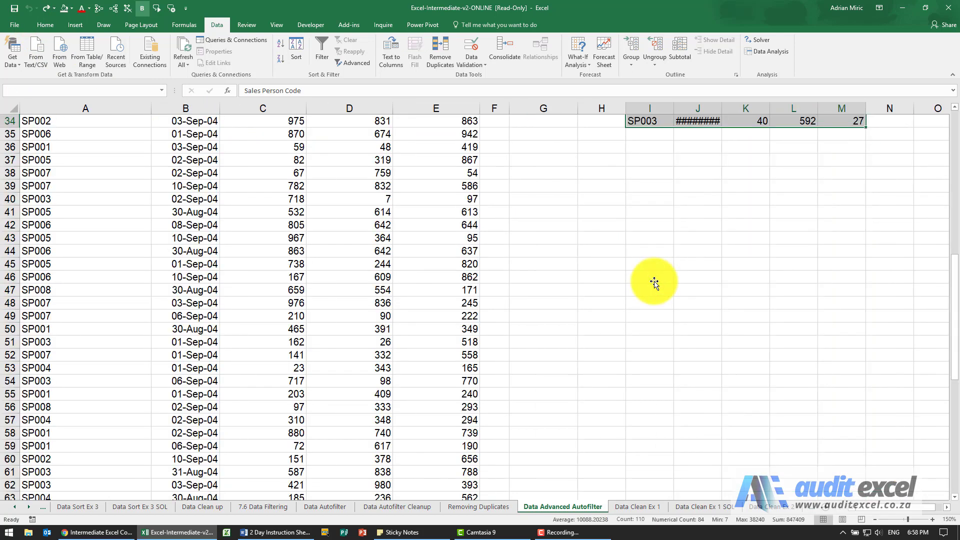
scroll(653, 282, "up", 11)
key("ctrl+Up")
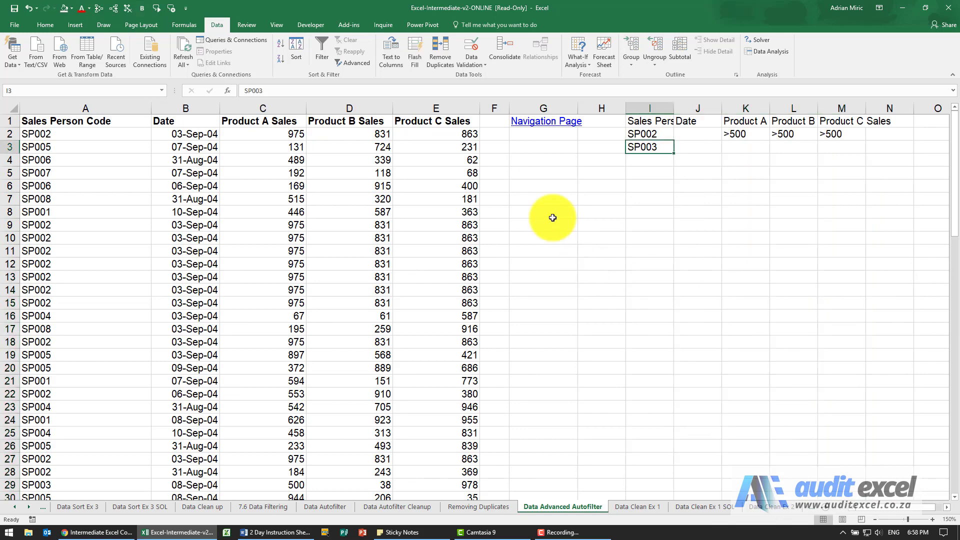
Step: Rerun Advanced Filter copying unique records only to I13, then widen column J
left_click(378, 160)
left_click(363, 64)
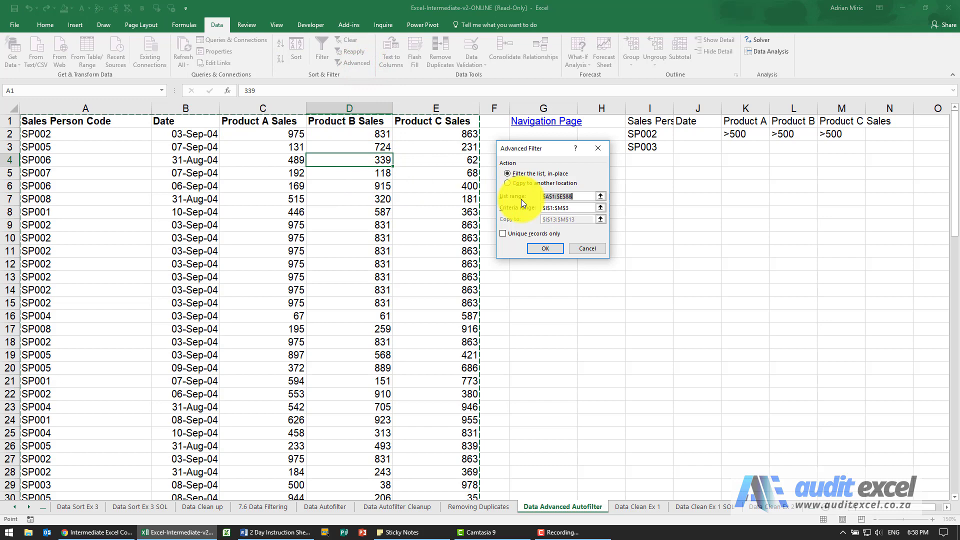
left_click(573, 209)
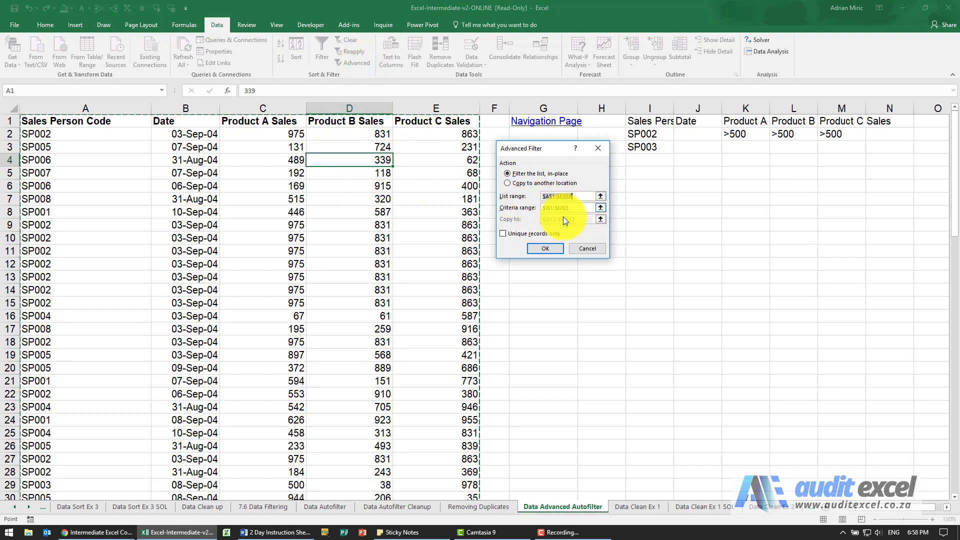
left_click(503, 234)
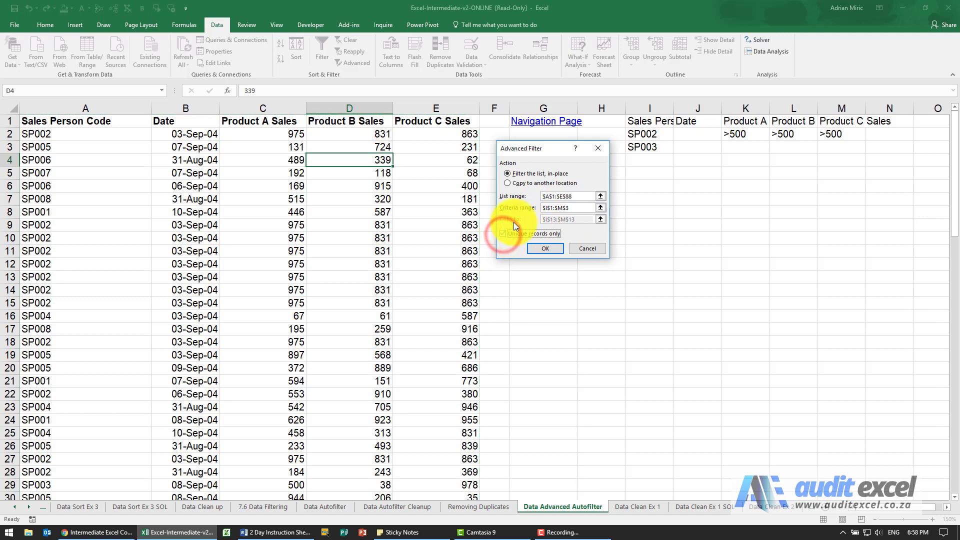
left_click(508, 183)
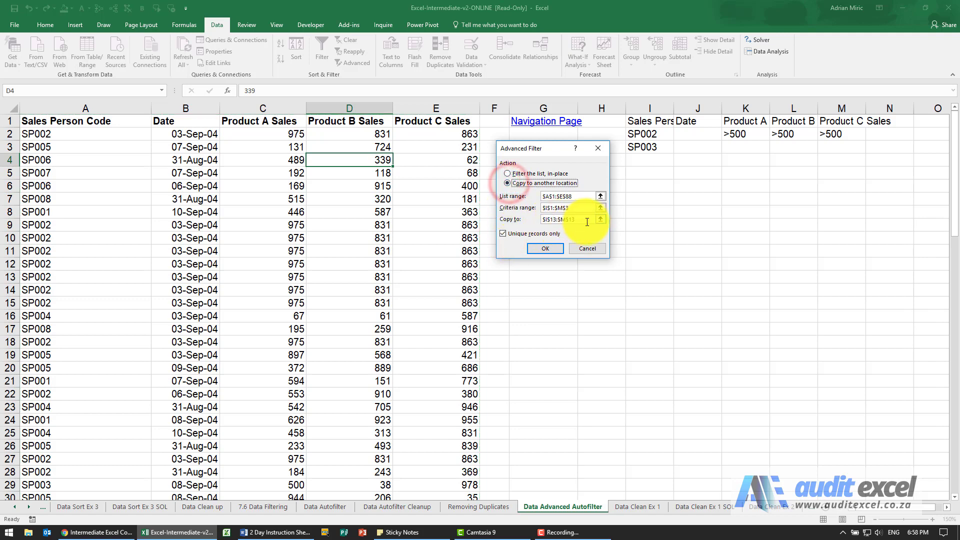
left_click(602, 220)
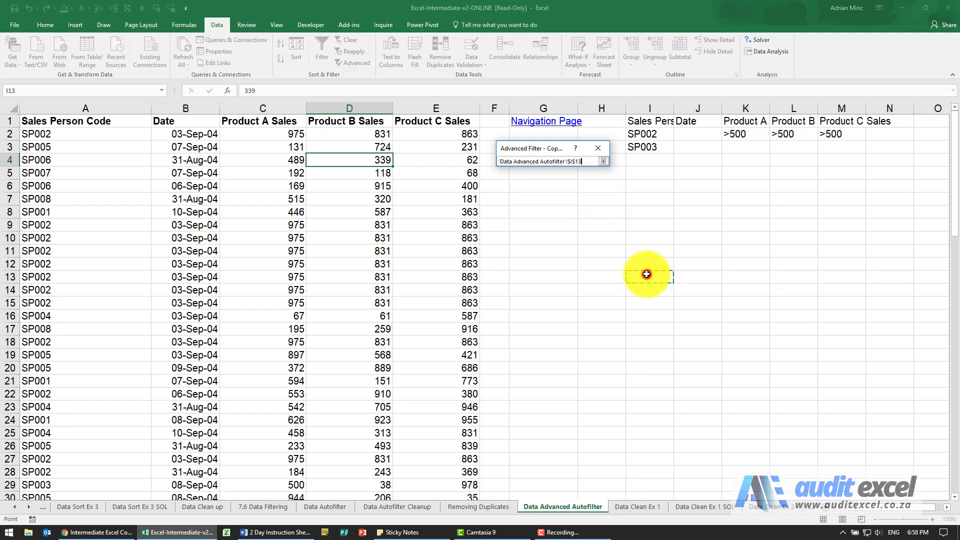
left_click(603, 161)
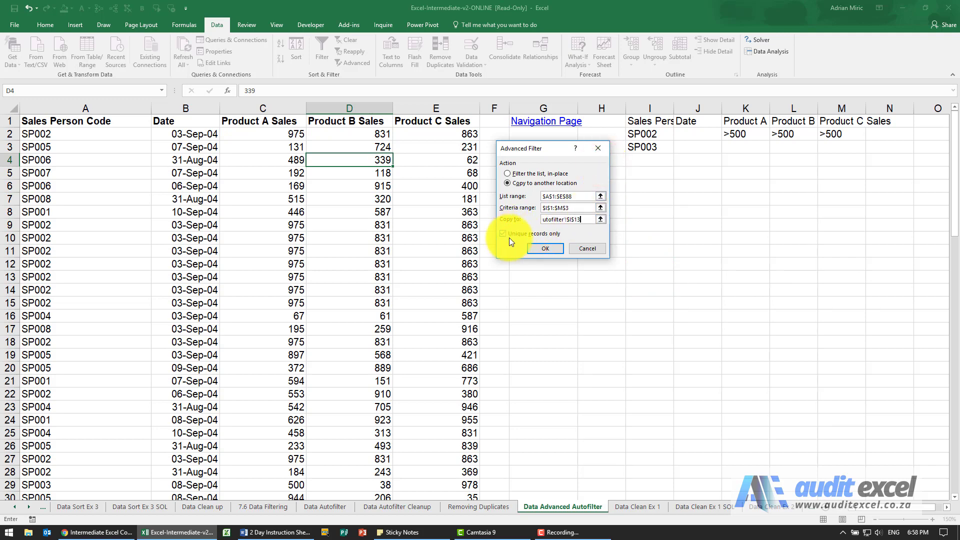
left_click(538, 248)
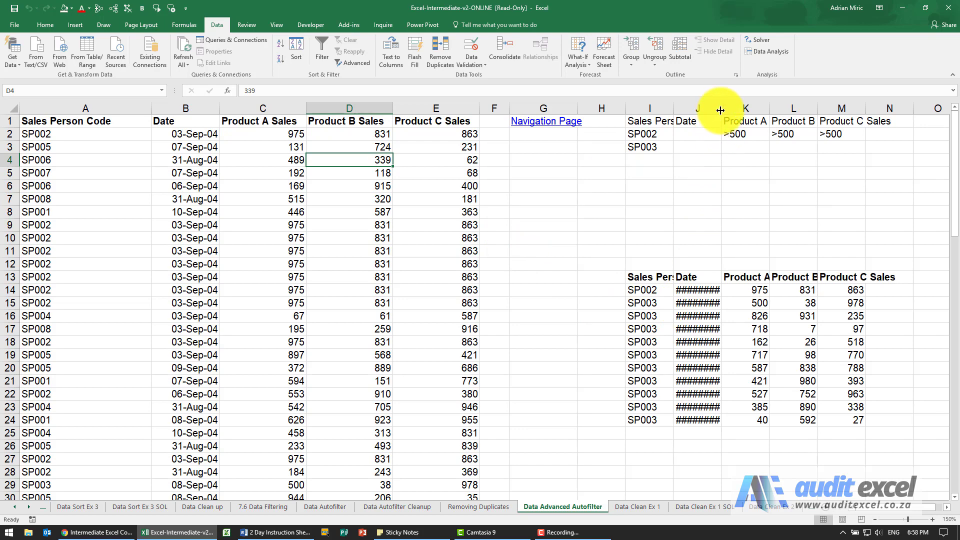
left_click_drag(721, 110, 739, 107)
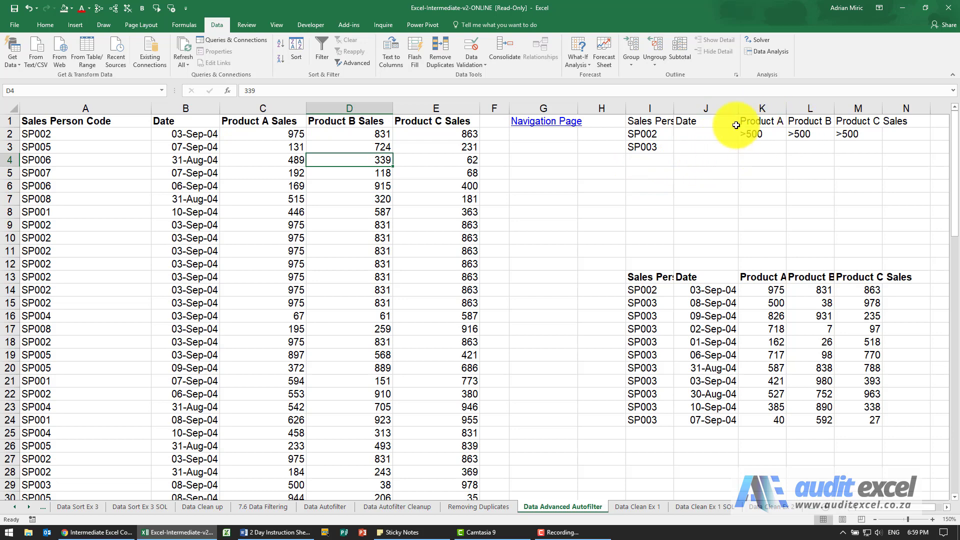
Step: Select the sales table A1:E88 and turn on AutoFilter dropdowns
left_click(134, 122)
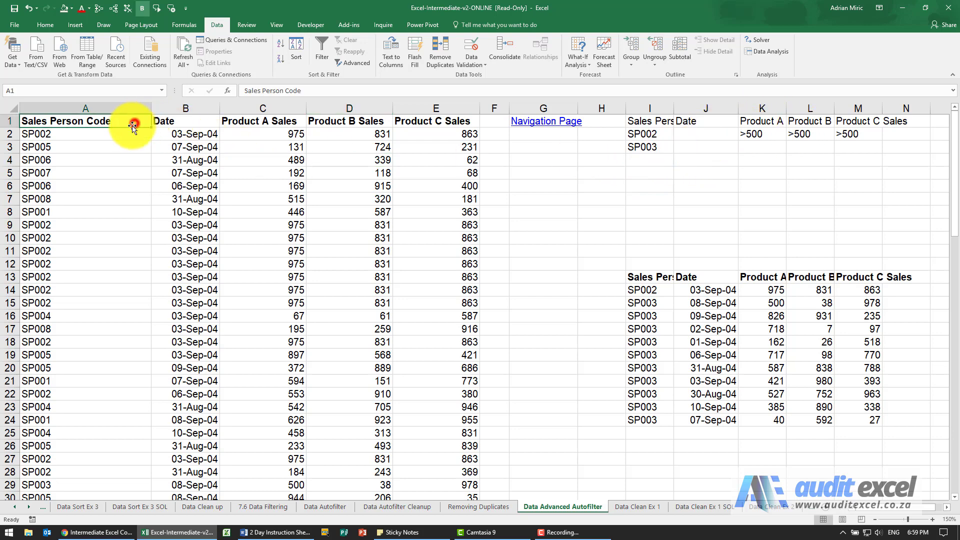
key("ctrl+shift+Right")
key("ctrl+shift+Down")
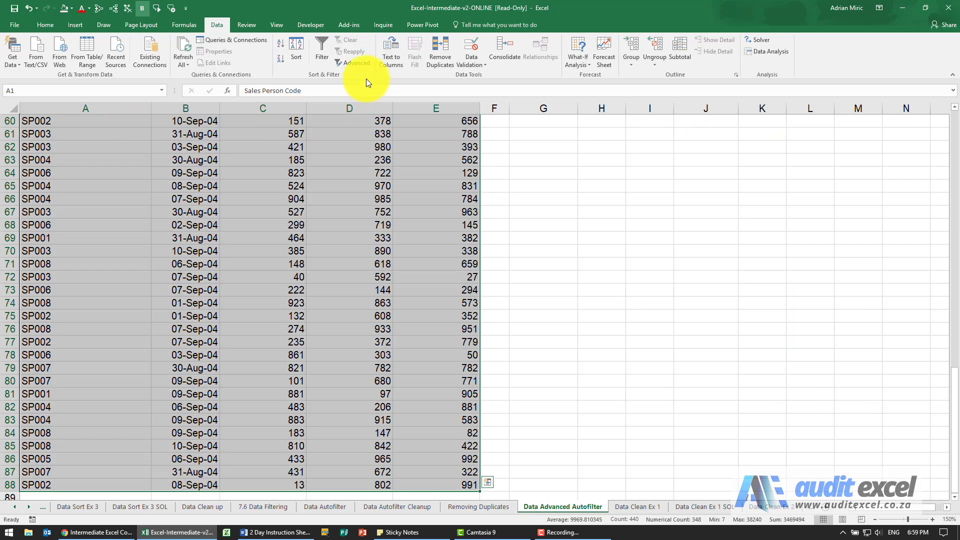
left_click(322, 47)
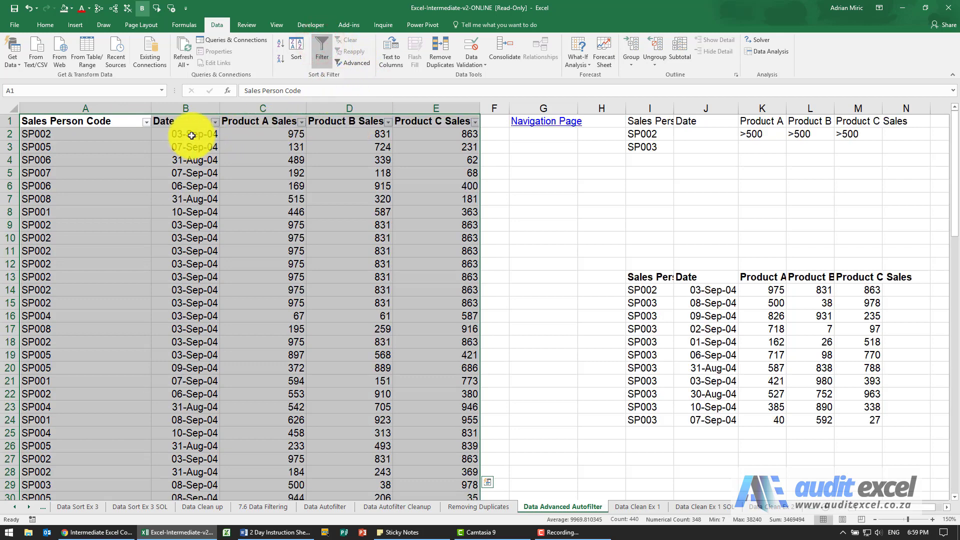
Step: Filter Sales Person Code to SP002 and SP003, then clear the filter
left_click(147, 123)
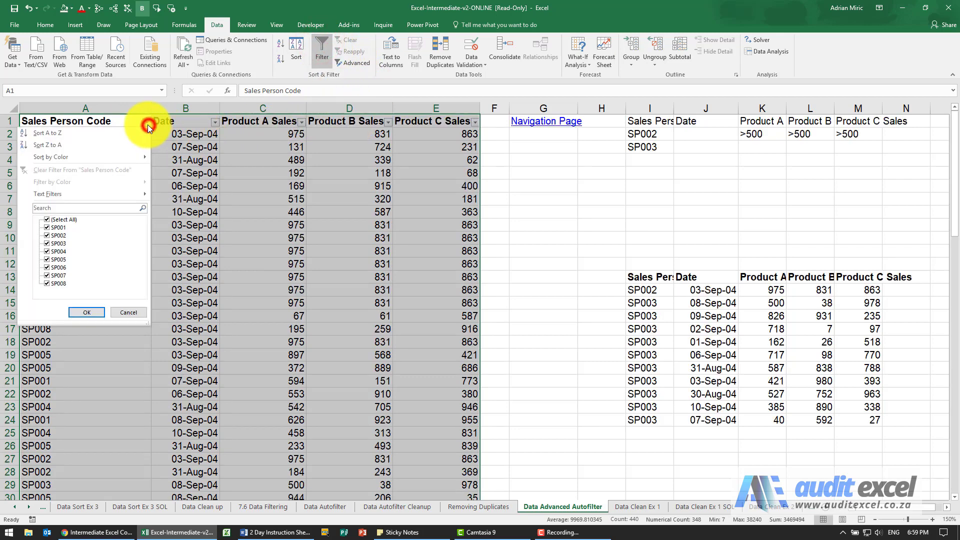
left_click(48, 219)
left_click(48, 228)
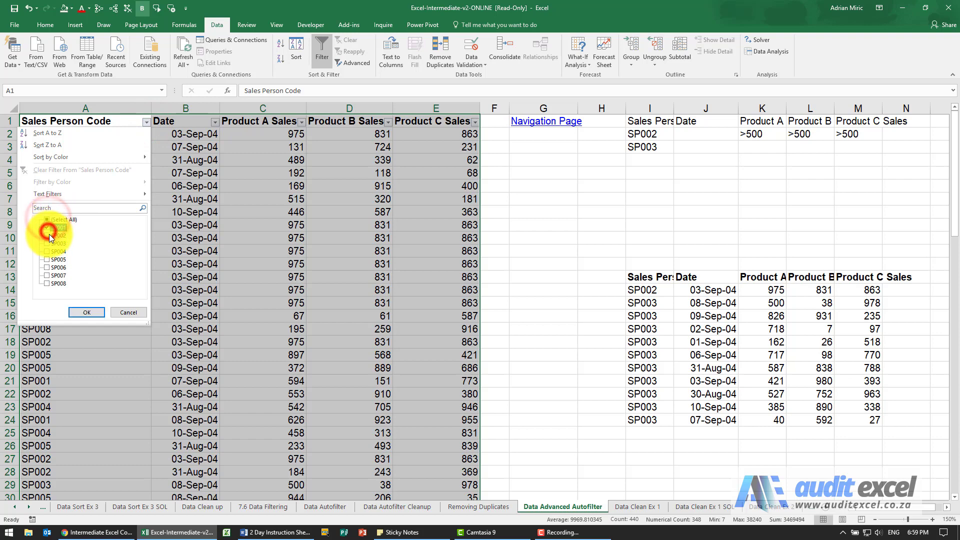
left_click(48, 240)
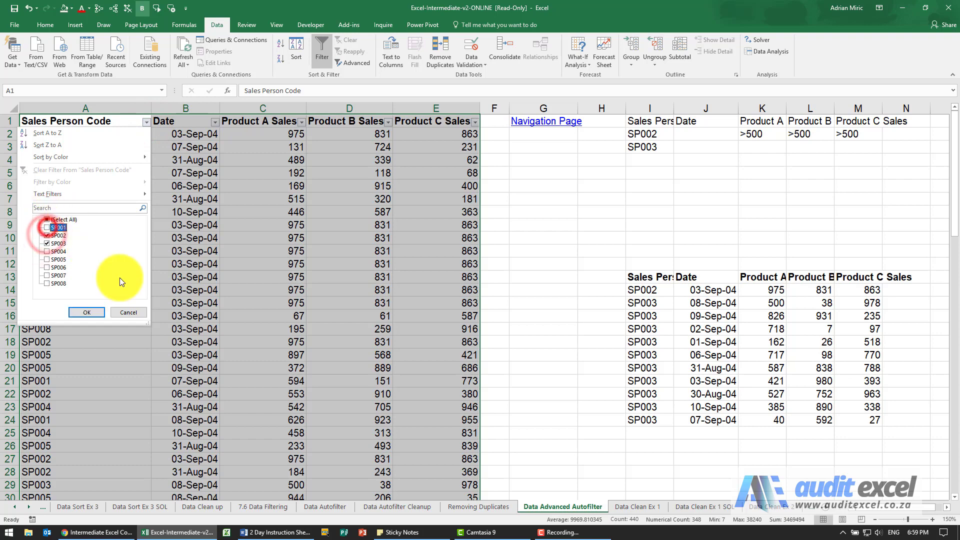
left_click(90, 311)
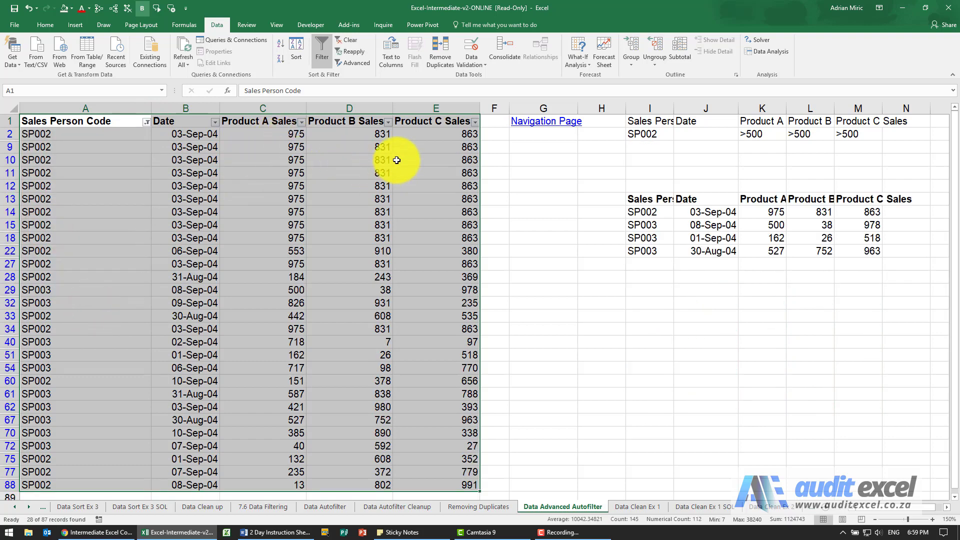
left_click(343, 39)
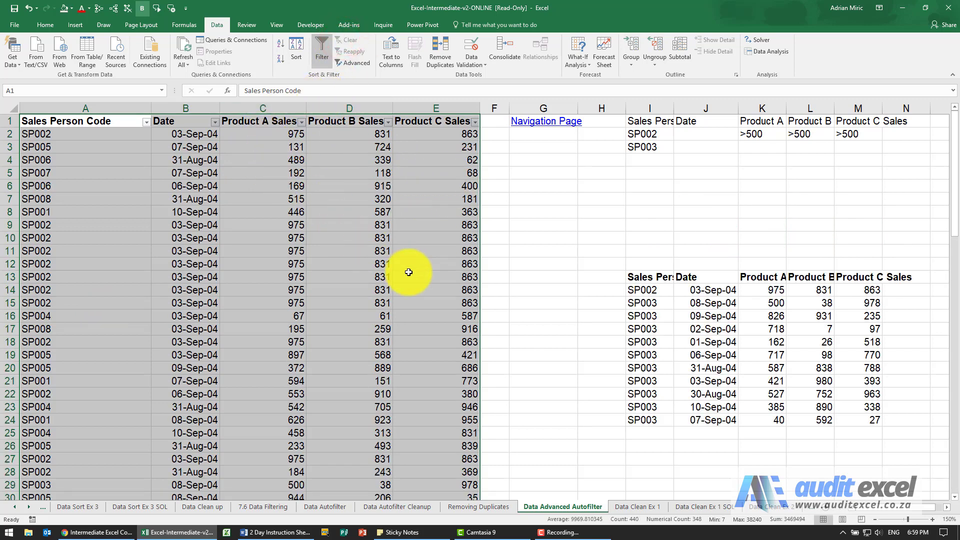